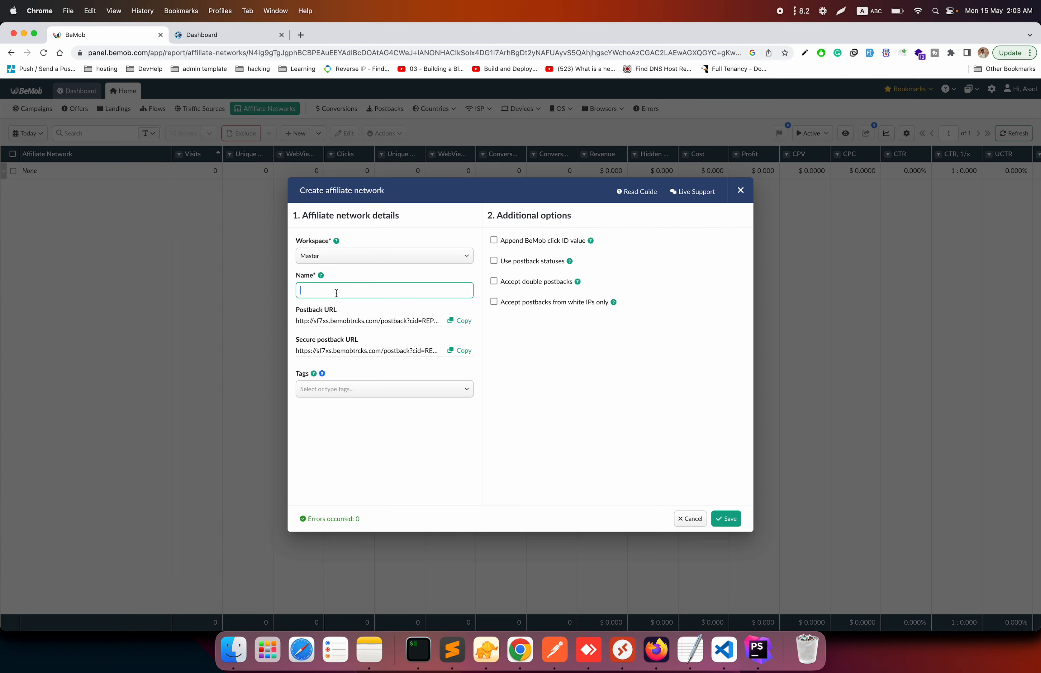
Step: Name the new affiliate network Cpabuild after checking the network's website
{"action": "left_click", "coordinate": [209, 39]}
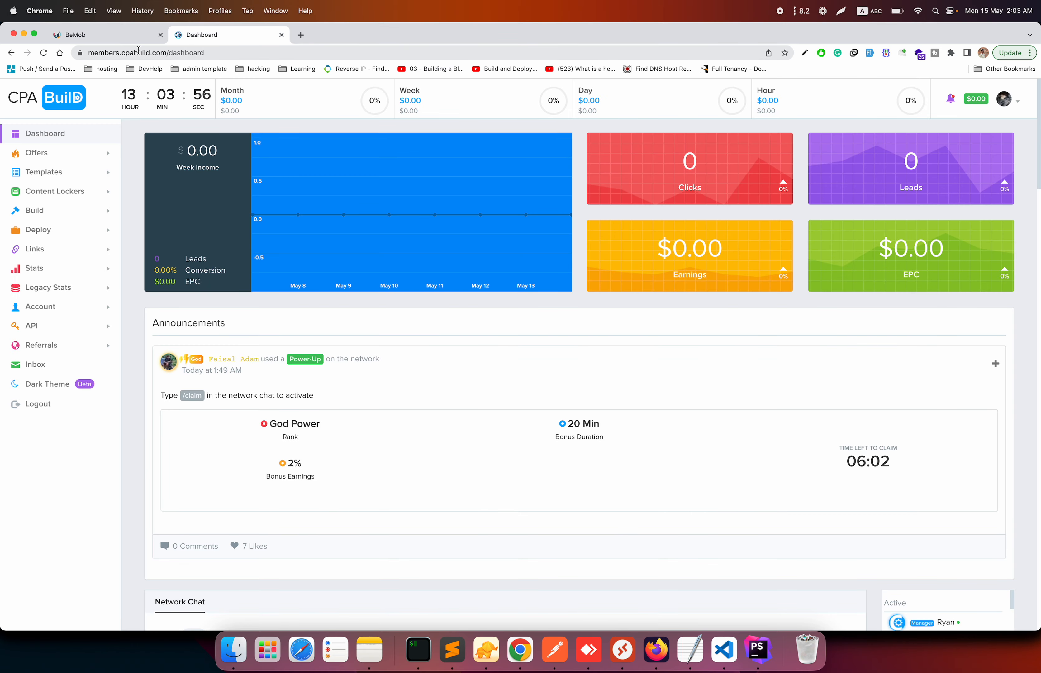
{"action": "left_click", "coordinate": [127, 42]}
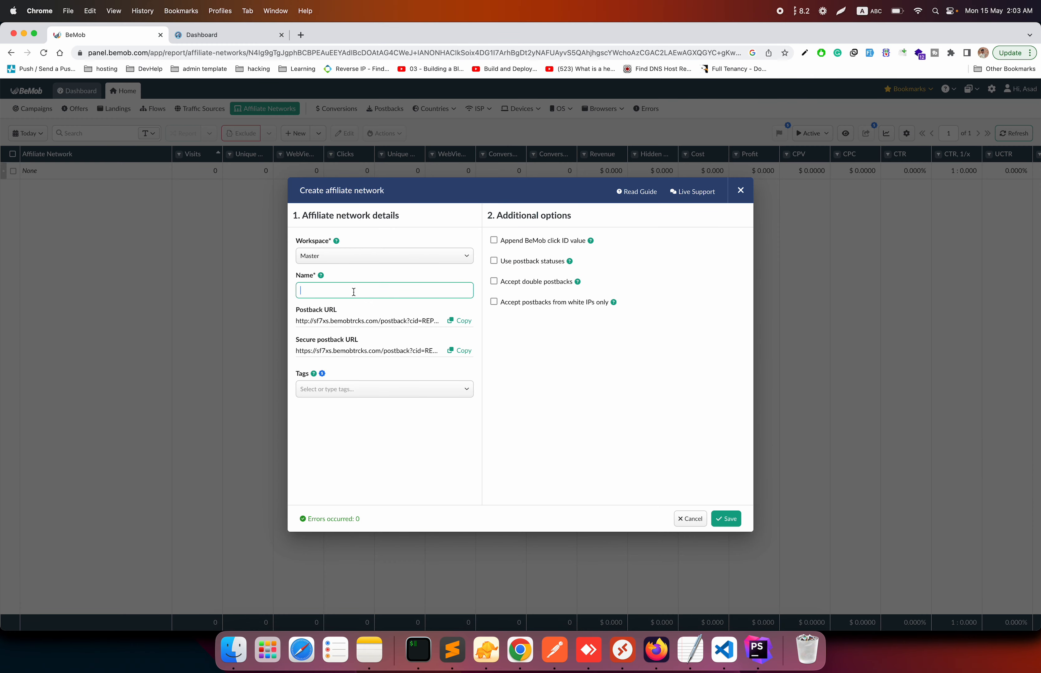
{"action": "type", "text": "cpabuild"}
{"action": "key", "text": "BackSpace"}
{"action": "type", "text": "C"}
{"action": "left_click", "coordinate": [556, 373]}
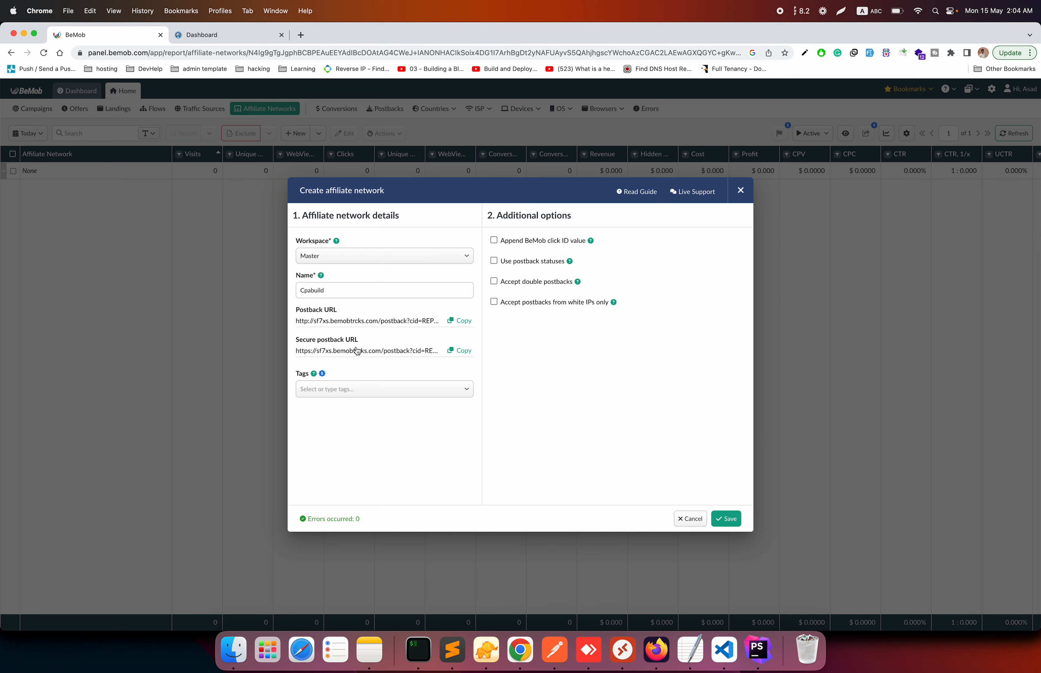
Step: Copy BeMob's secure postback URL and paste it over the existing postback URL in CPABuild's API postback settings
{"action": "left_click", "coordinate": [470, 355]}
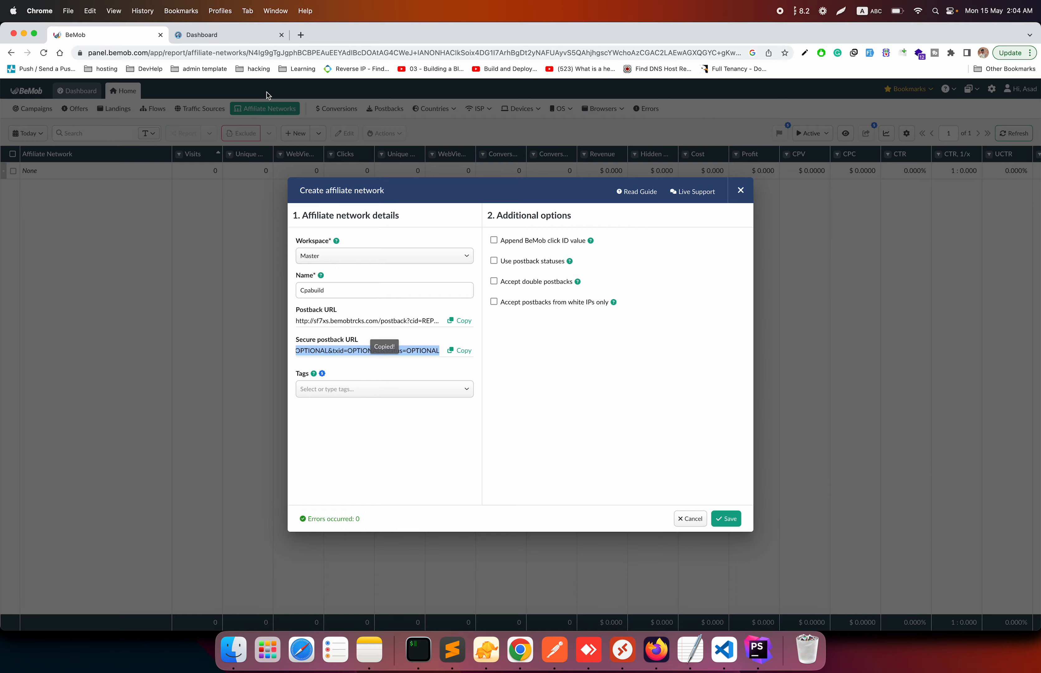
{"action": "left_click", "coordinate": [239, 41]}
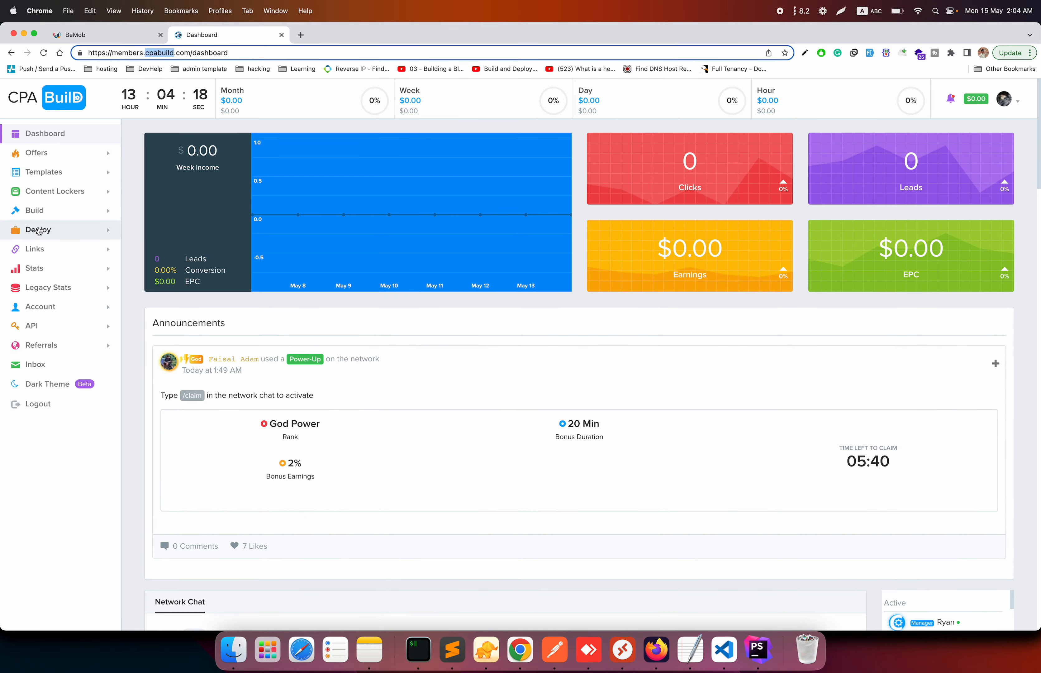
{"action": "left_click", "coordinate": [56, 331]}
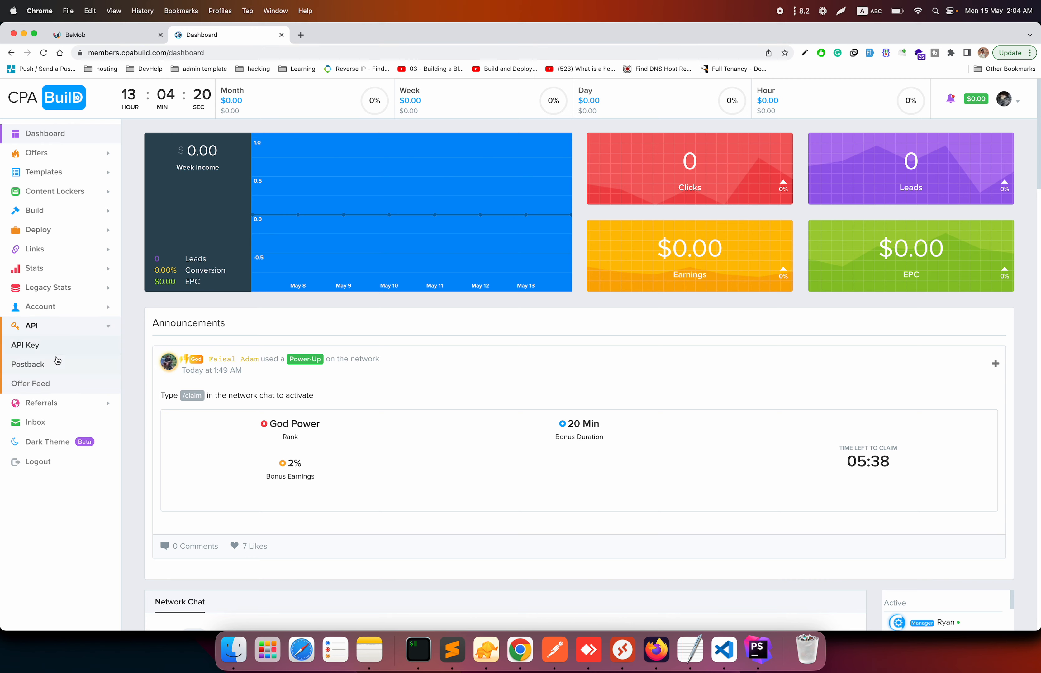
{"action": "left_click", "coordinate": [56, 364]}
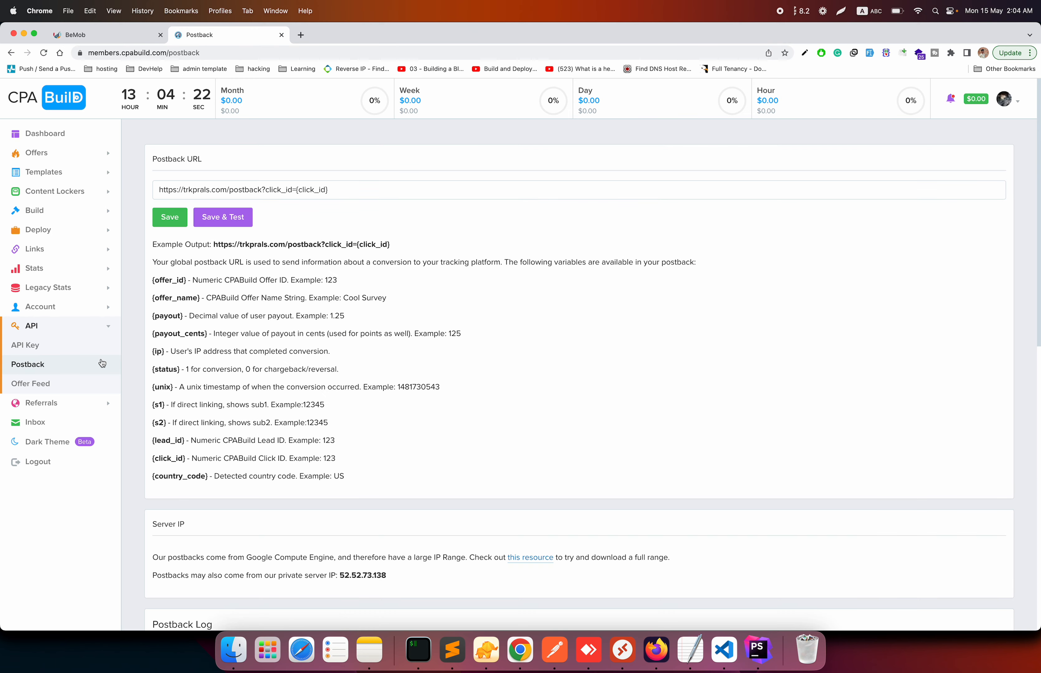
{"action": "triple_click", "coordinate": [224, 192]}
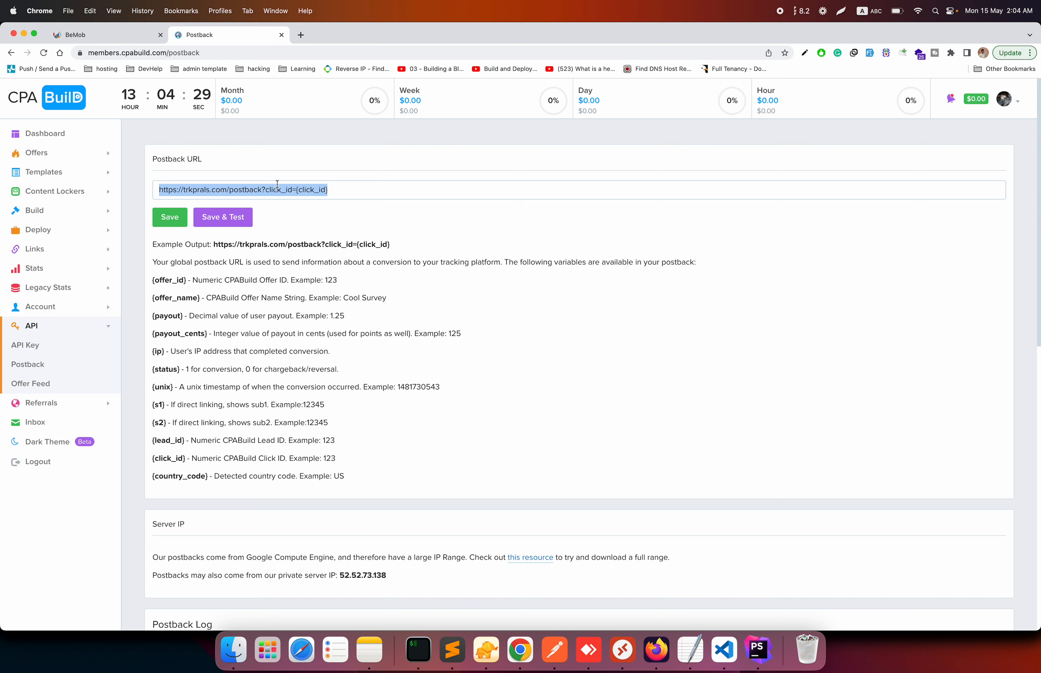
{"action": "key", "text": "super+v"}
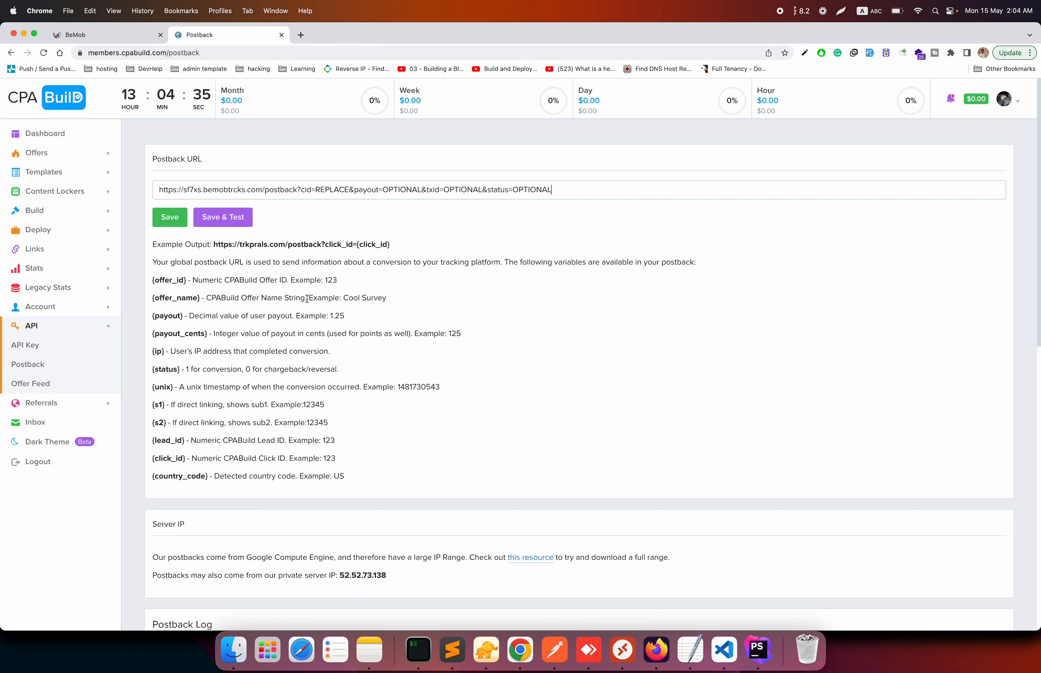
Step: Replace the cid placeholder in the postback URL with the {click_id} variable from the list of available variables
{"action": "scroll", "coordinate": [245, 389], "scroll_direction": "down", "scroll_amount": 1}
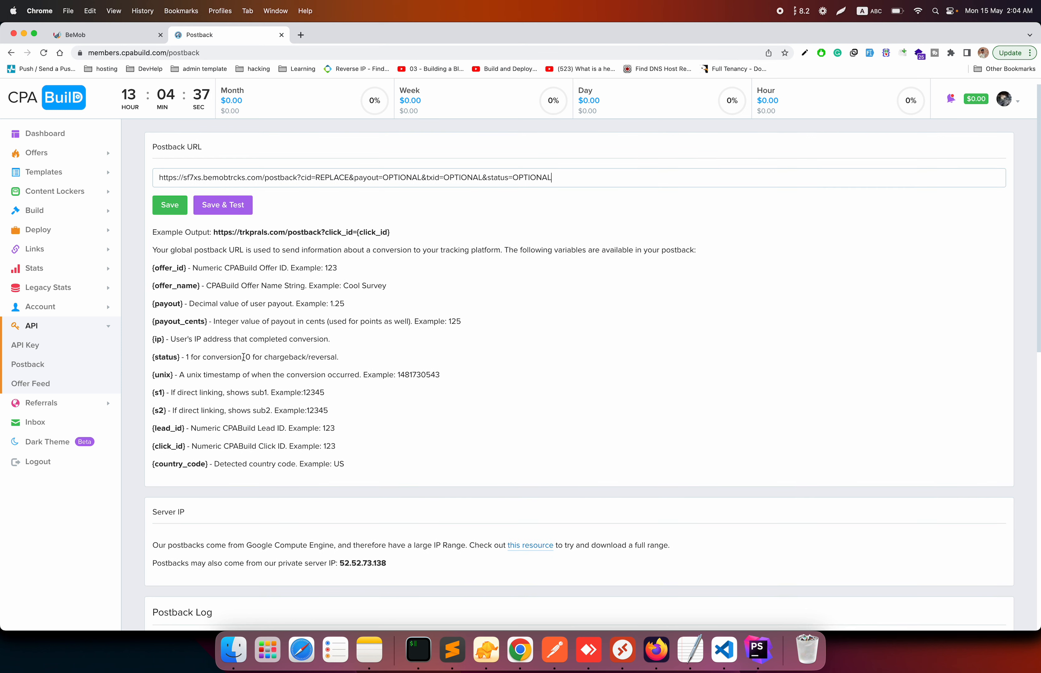
{"action": "scroll", "coordinate": [243, 357], "scroll_direction": "down", "scroll_amount": 1}
{"action": "left_click_drag", "start_coordinate": [151, 238], "coordinate": [321, 419]}
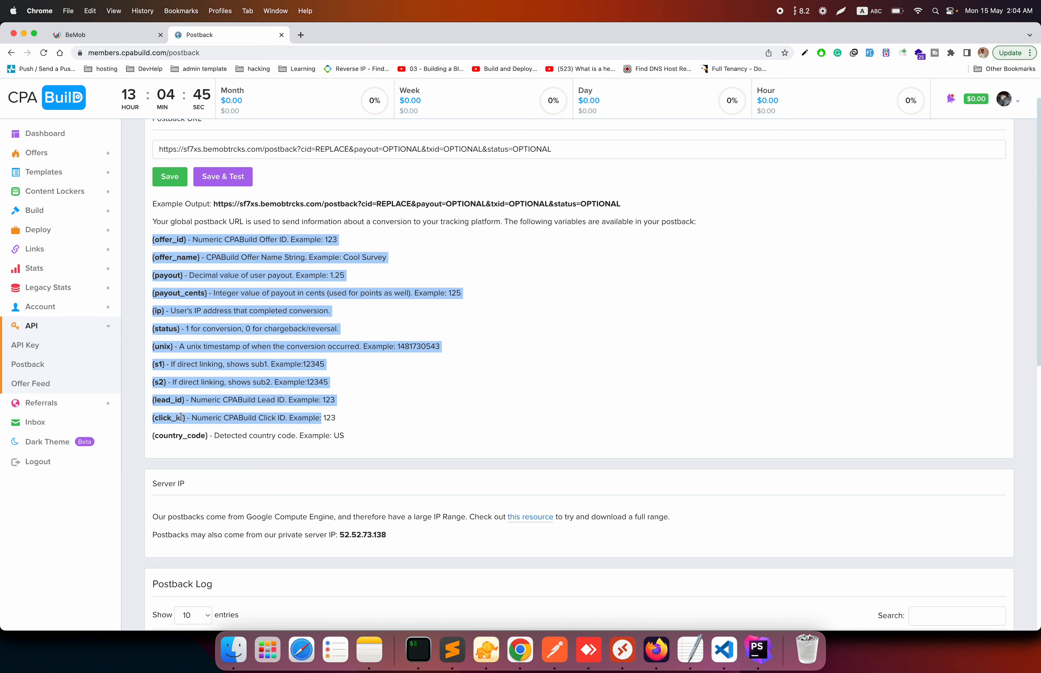
{"action": "left_click_drag", "start_coordinate": [185, 418], "coordinate": [153, 420]}
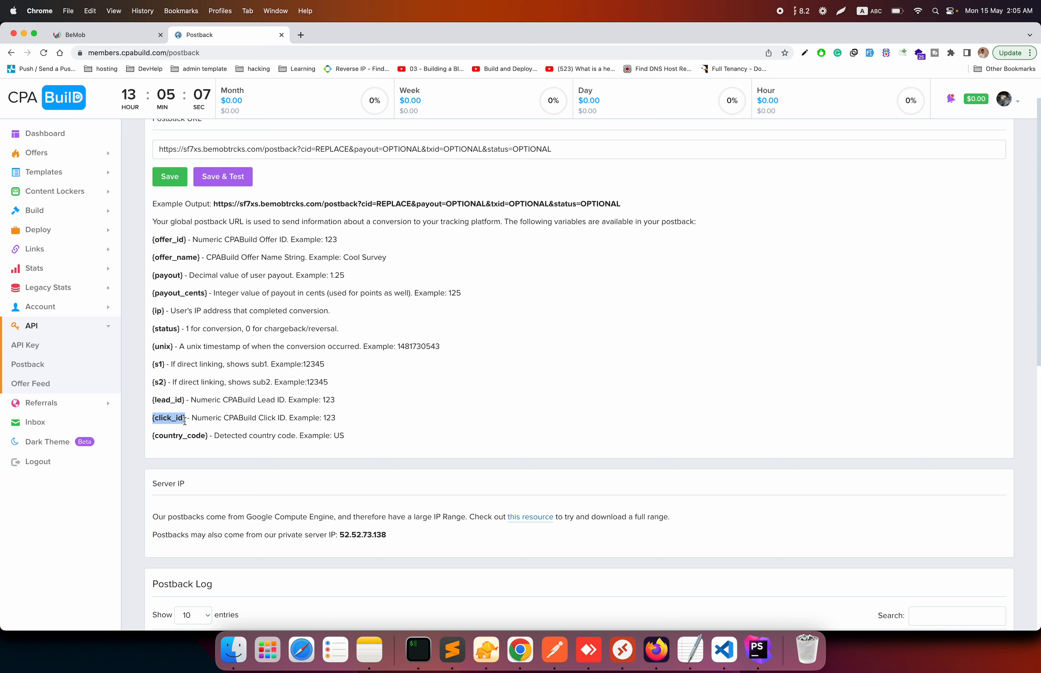
{"action": "double_click", "coordinate": [323, 150]}
{"action": "key", "text": "super+v"}
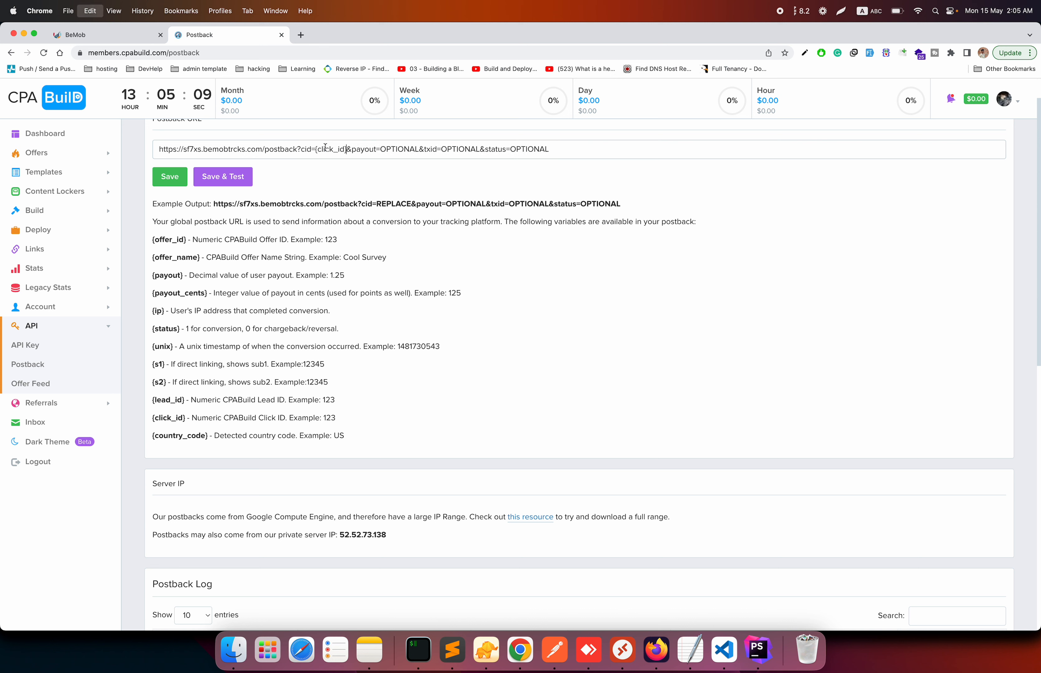
Step: Replace the payout placeholder in the postback URL with the {payout} variable
{"action": "double_click", "coordinate": [396, 150]}
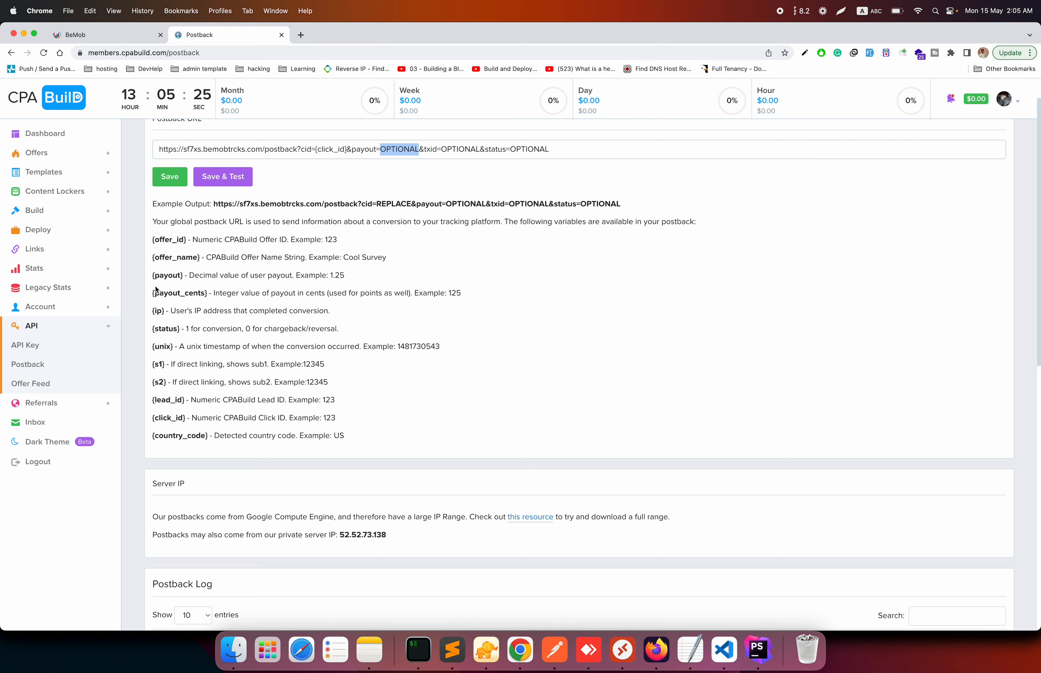
{"action": "left_click_drag", "start_coordinate": [153, 276], "coordinate": [183, 276]}
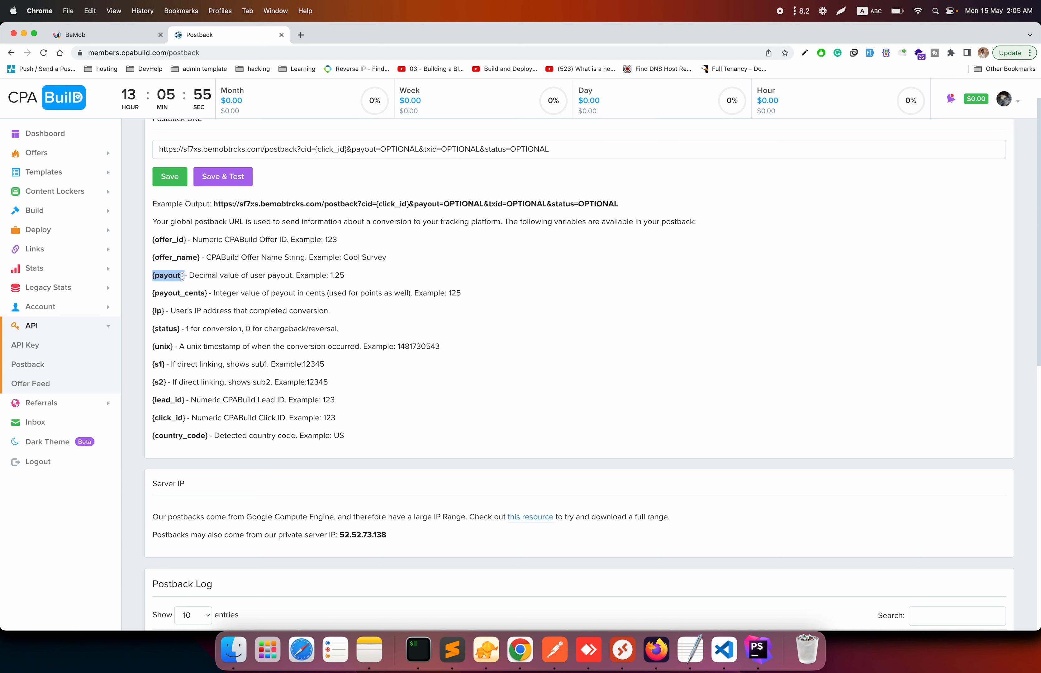
{"action": "left_click", "coordinate": [180, 276]}
{"action": "left_click_drag", "start_coordinate": [155, 277], "coordinate": [185, 274]}
{"action": "left_click", "coordinate": [169, 284]}
{"action": "double_click", "coordinate": [400, 150]}
{"action": "key", "text": "super+v"}
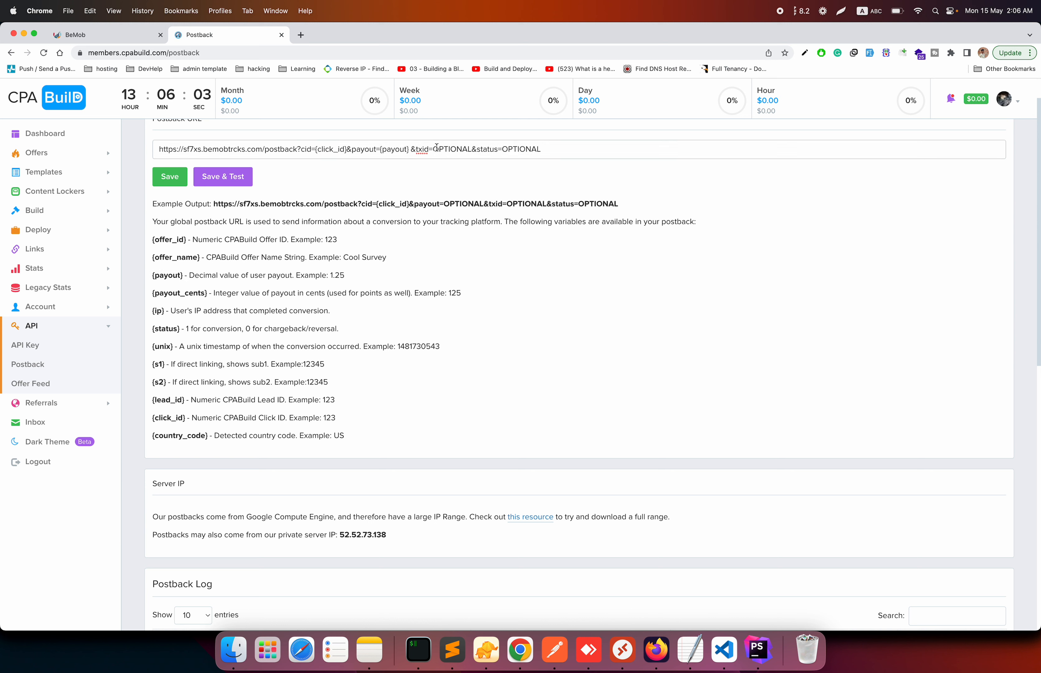
Step: Remove the txid parameter and the stray space before it from the postback URL
{"action": "double_click", "coordinate": [436, 149]}
{"action": "left_click_drag", "start_coordinate": [411, 149], "coordinate": [469, 150]}
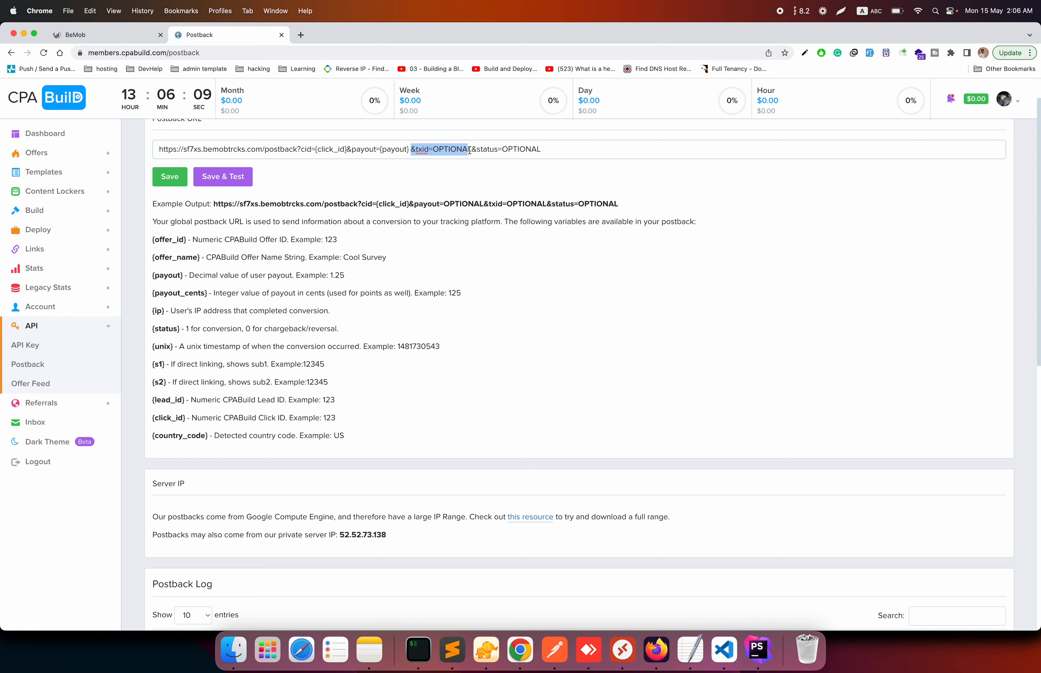
{"action": "key", "text": "BackSpace"}
{"action": "key", "text": "Delete"}
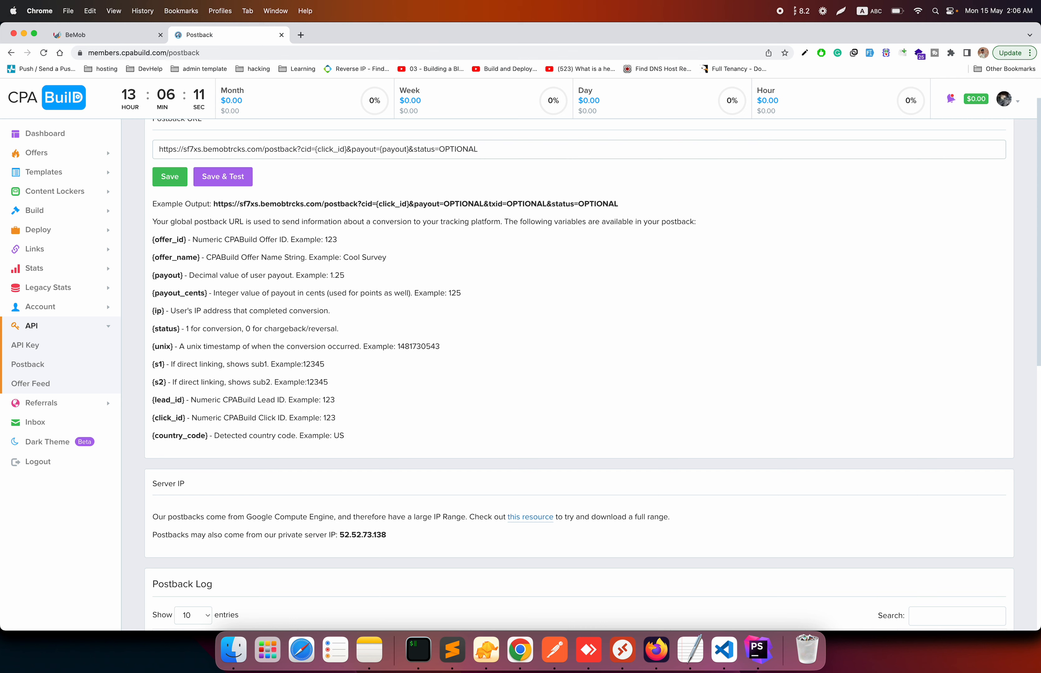
Step: Set the postback URL's status parameter to Approved, save the postback and switch back to BeMob
{"action": "double_click", "coordinate": [464, 147]}
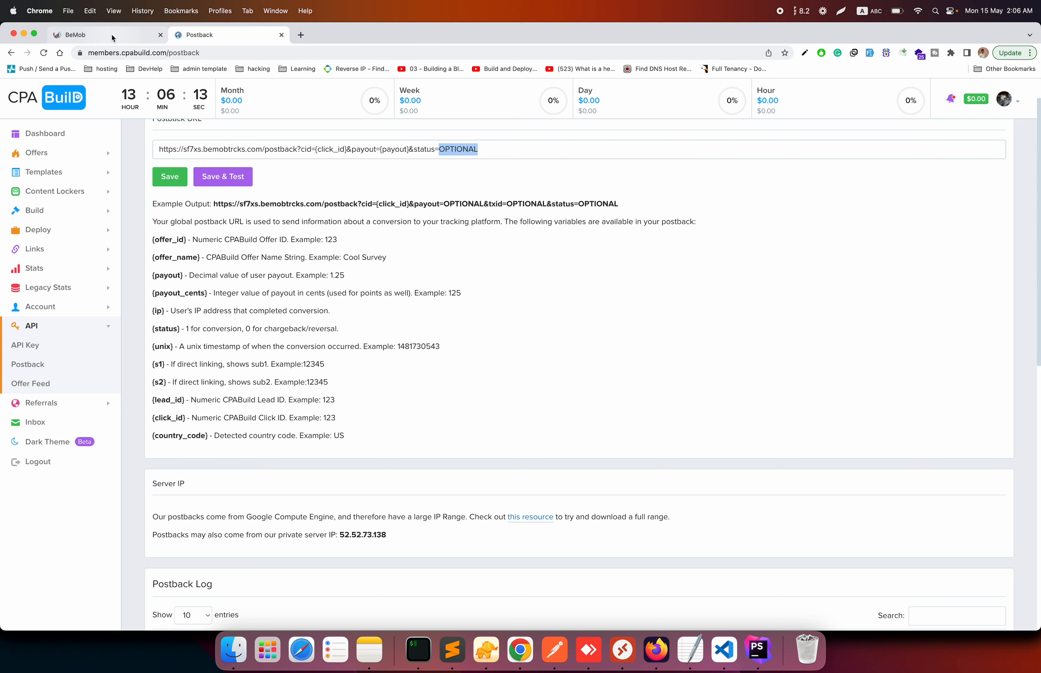
{"action": "left_click", "coordinate": [99, 35]}
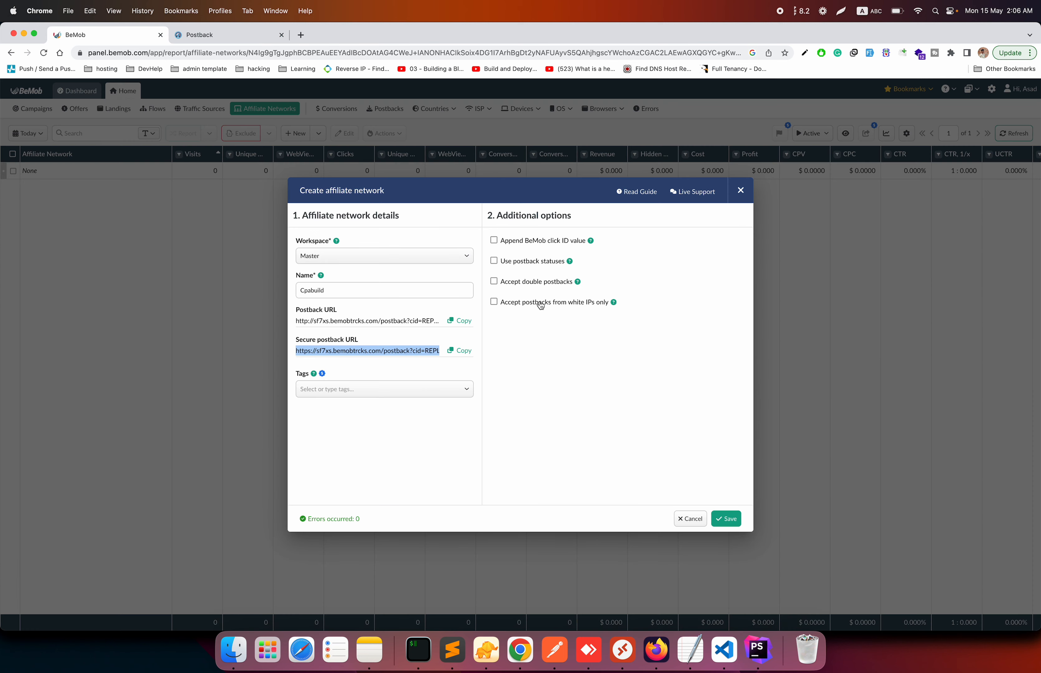
{"action": "left_click", "coordinate": [262, 36]}
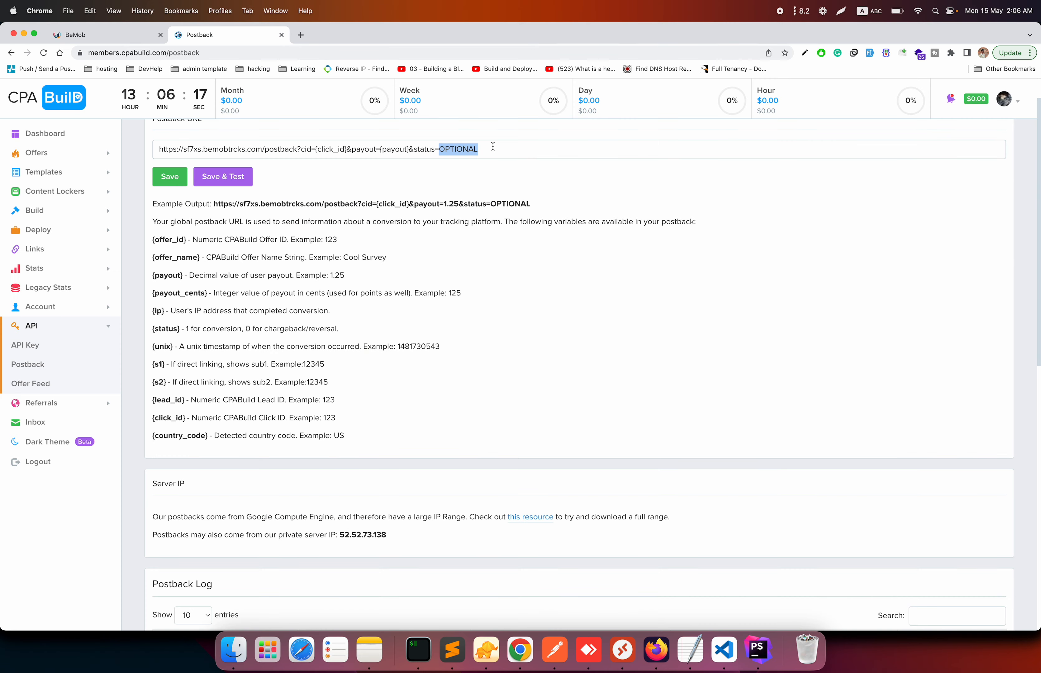
{"action": "scroll", "coordinate": [450, 298], "scroll_direction": "down", "scroll_amount": 1}
{"action": "scroll", "coordinate": [203, 342], "scroll_direction": "down", "scroll_amount": 1}
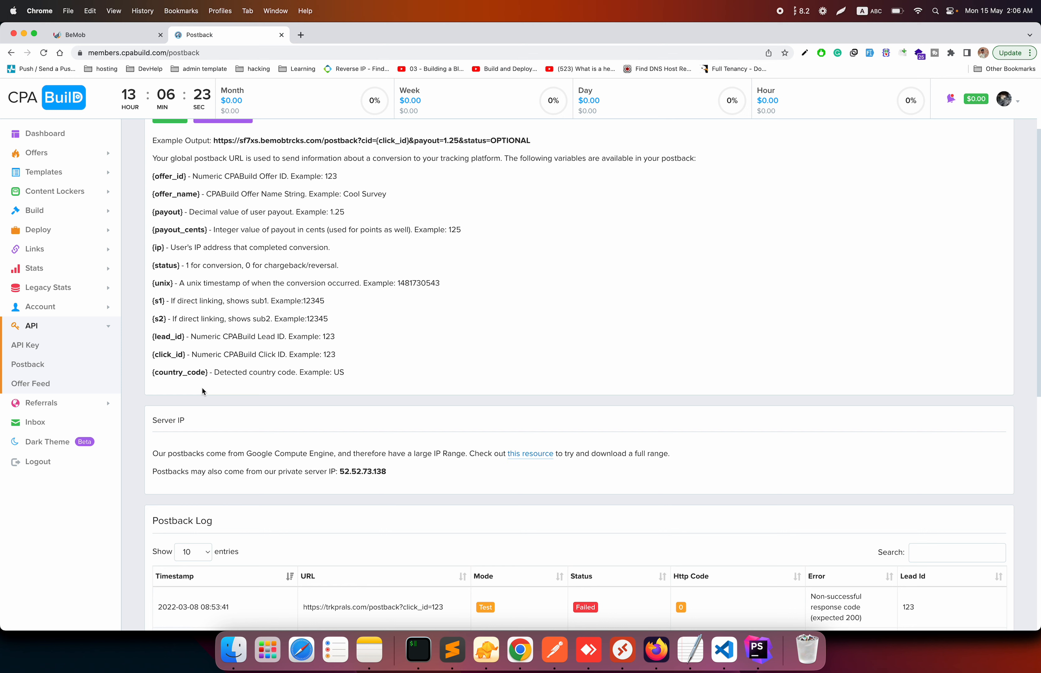
{"action": "scroll", "coordinate": [202, 391], "scroll_direction": "up", "scroll_amount": 2}
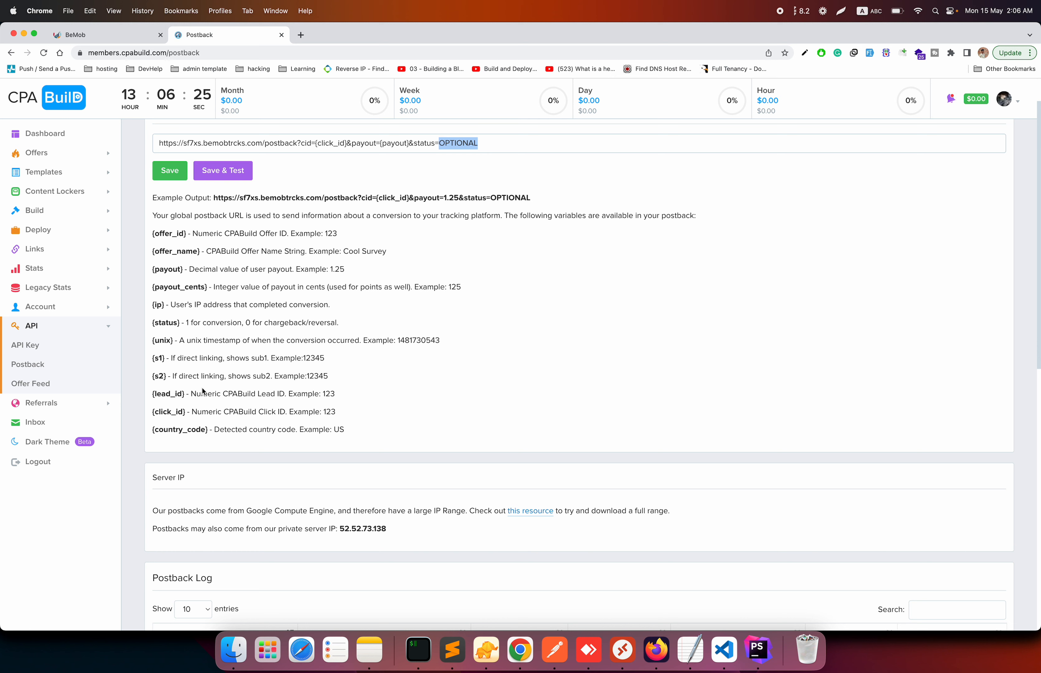
{"action": "type", "text": "Approved"}
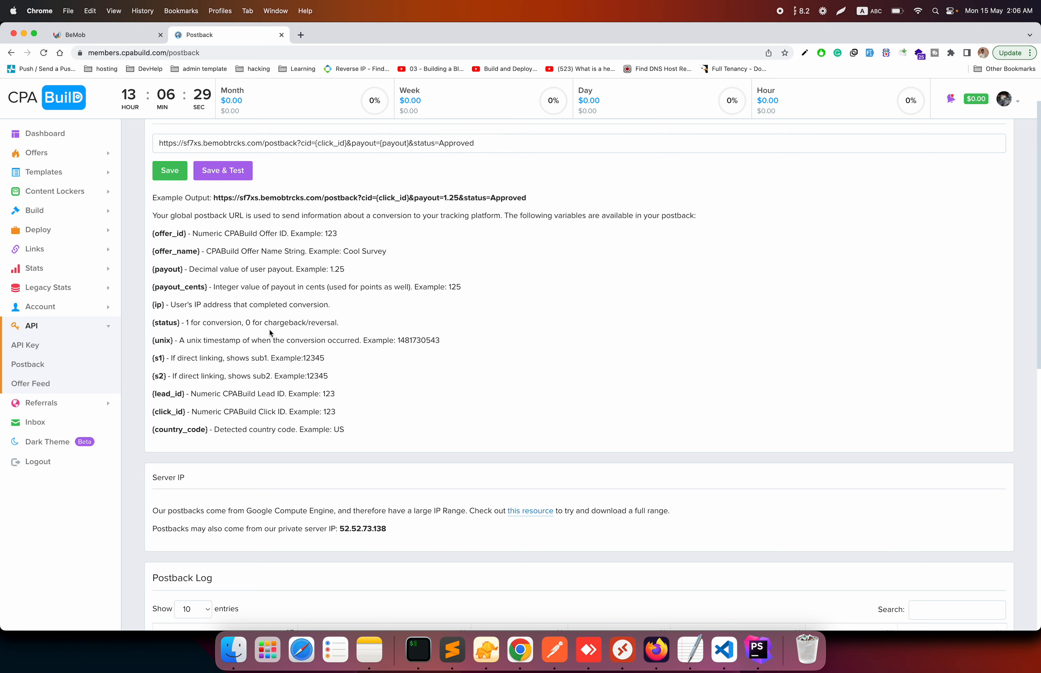
{"action": "left_click", "coordinate": [170, 175]}
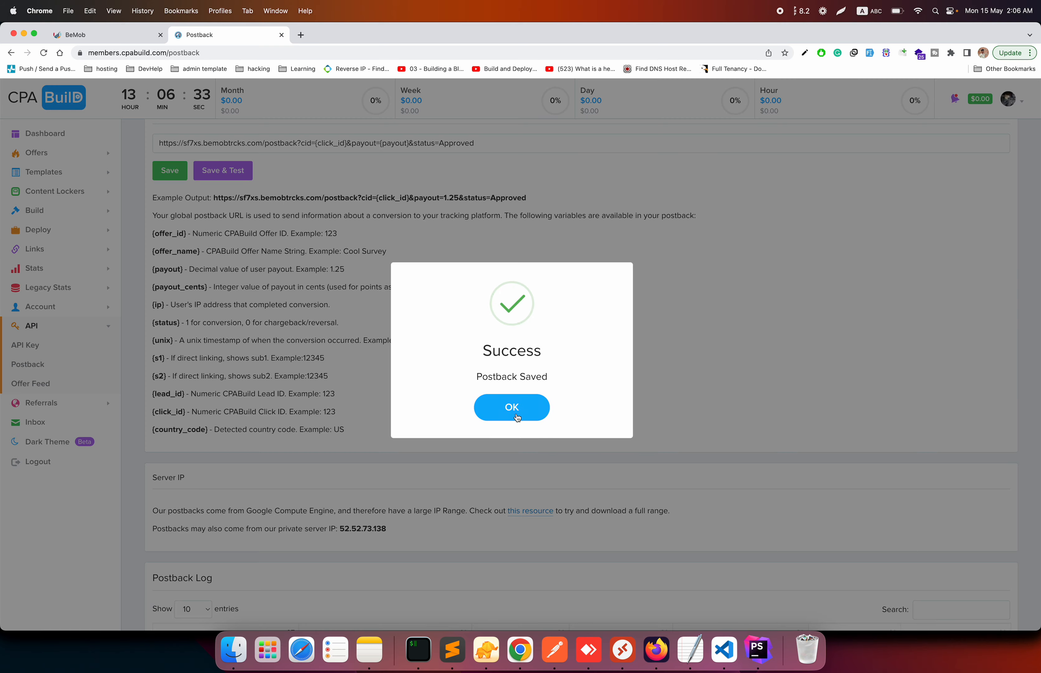
{"action": "left_click", "coordinate": [510, 410]}
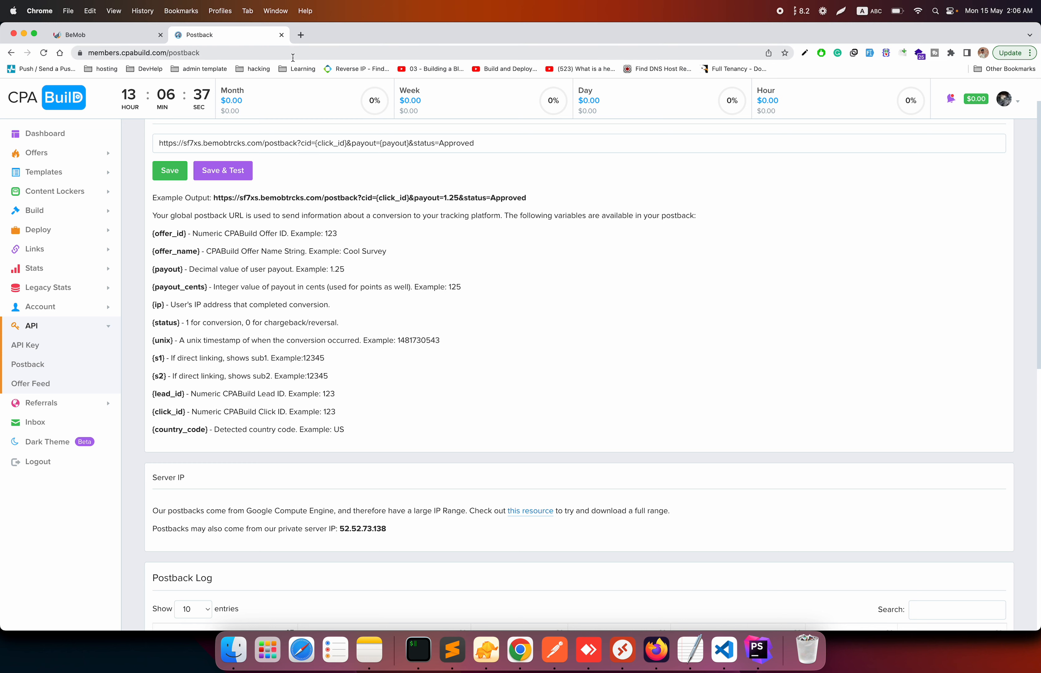
{"action": "left_click", "coordinate": [139, 40]}
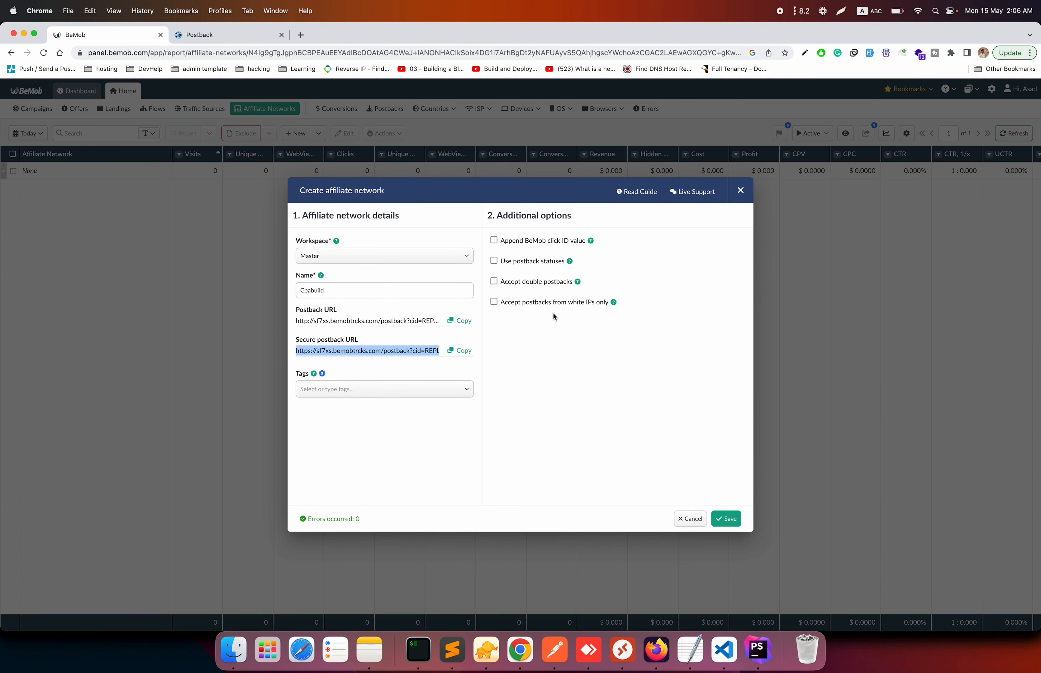
{"action": "left_click", "coordinate": [546, 286]}
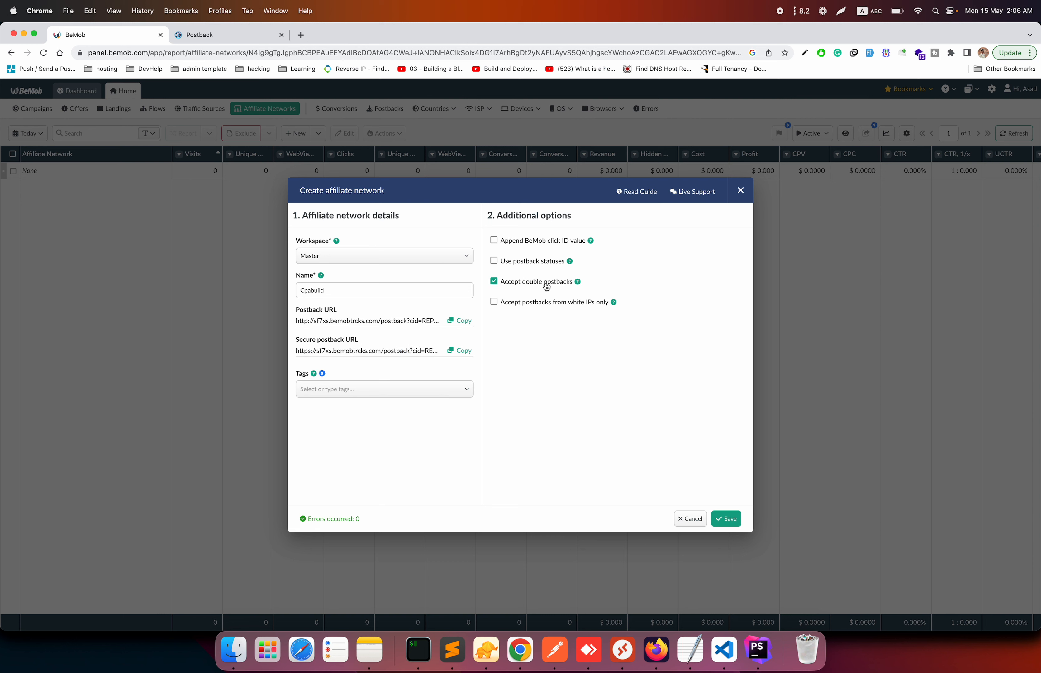
{"action": "left_click", "coordinate": [546, 287]}
{"action": "left_click", "coordinate": [545, 266]}
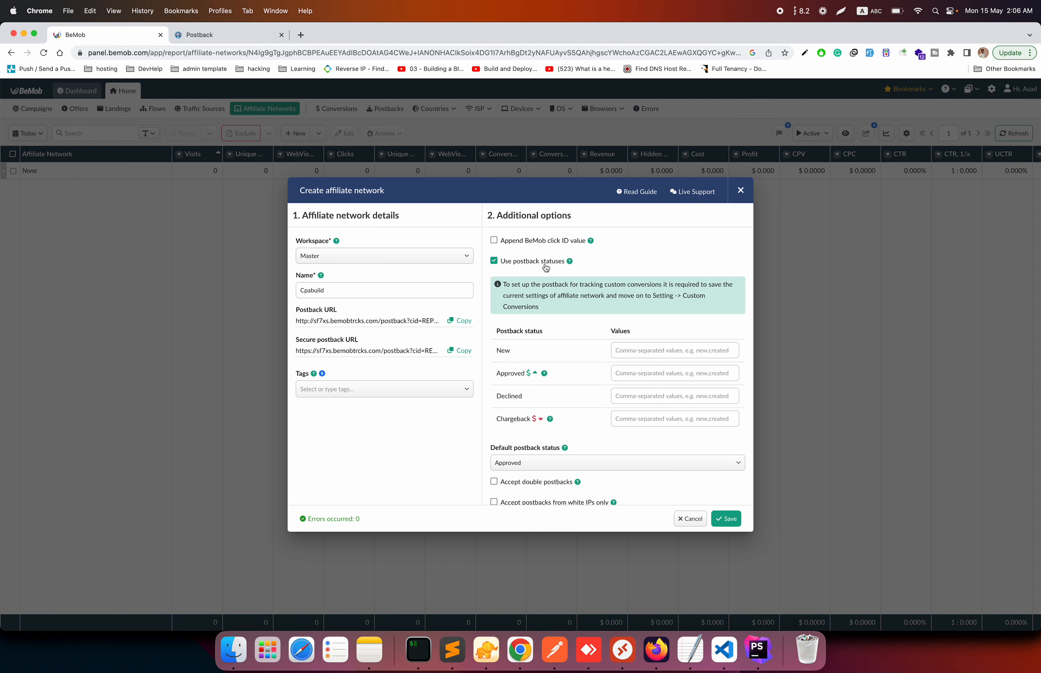
{"action": "left_click", "coordinate": [546, 267]}
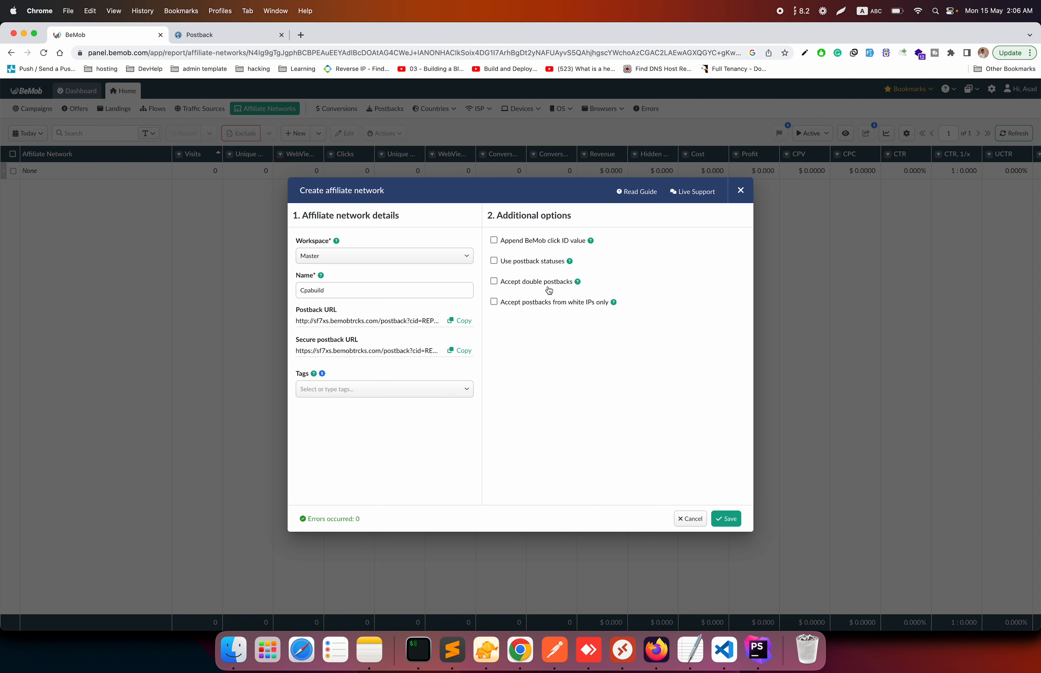
Step: Enable accepting postbacks from white IPs only and copy the private server IP 52.52.73.138 from CPABuild's postback page
{"action": "left_click", "coordinate": [548, 303]}
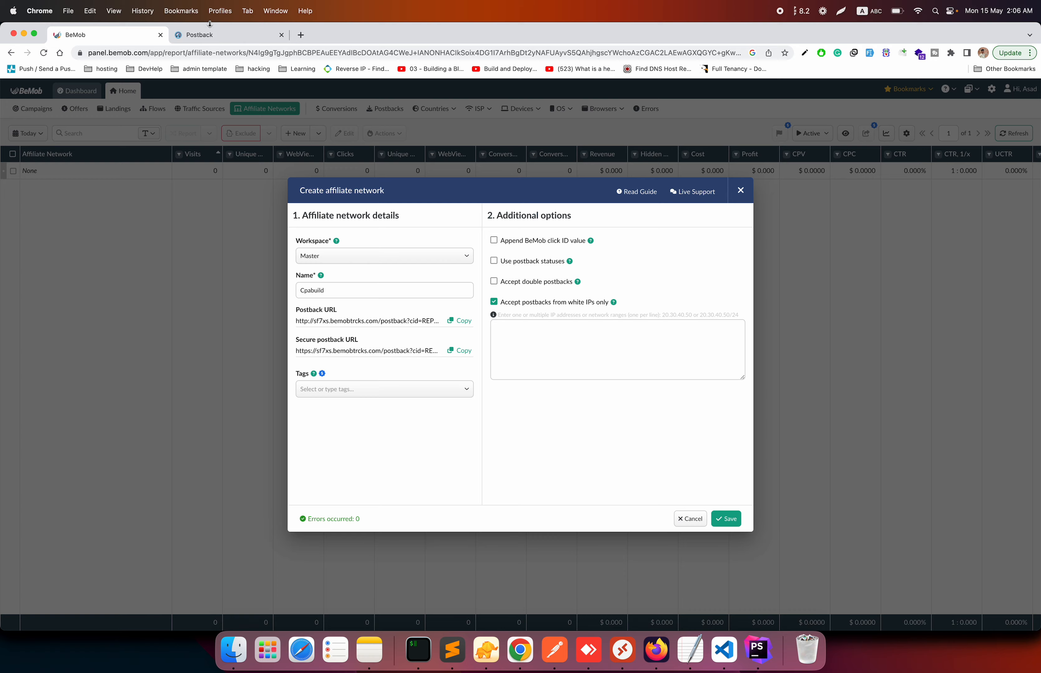
{"action": "left_click", "coordinate": [225, 35]}
{"action": "scroll", "coordinate": [401, 486], "scroll_direction": "down", "scroll_amount": 2}
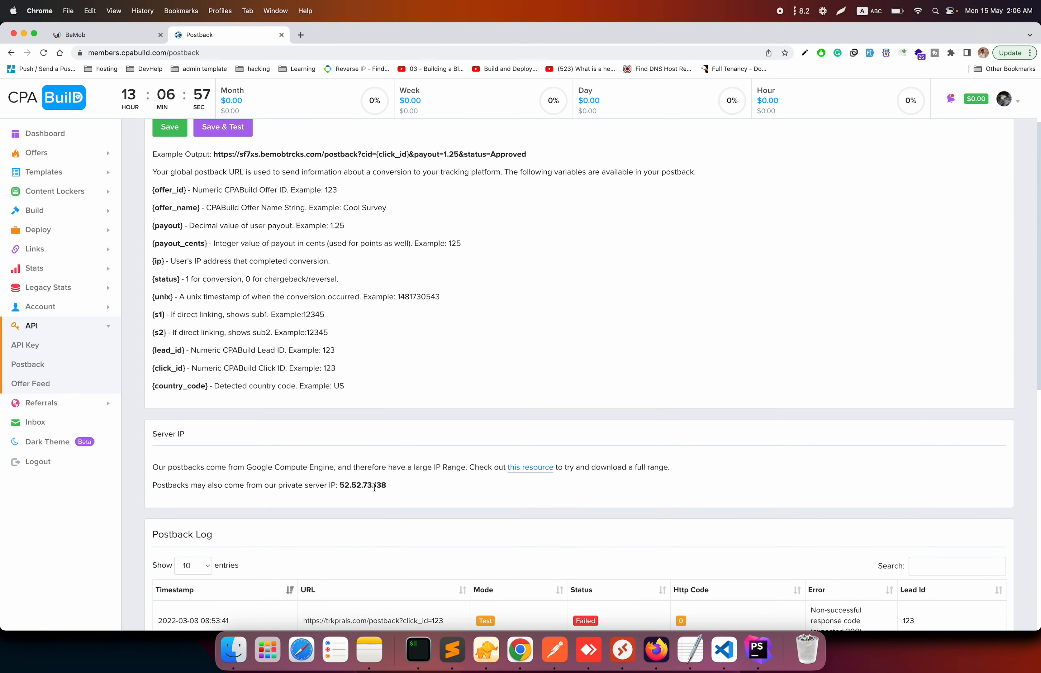
{"action": "double_click", "coordinate": [373, 485]}
{"action": "key", "text": "super+c"}
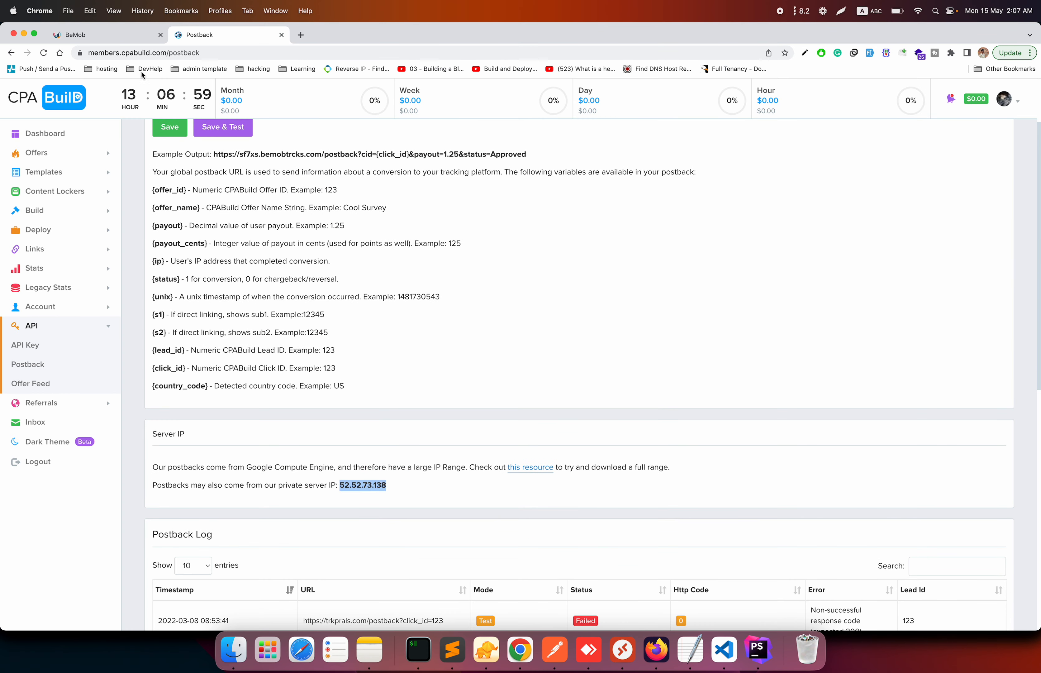
Step: Enter 52.52.73.138 as the only allowed IP in BeMob's white IP list
{"action": "left_click", "coordinate": [88, 34]}
{"action": "left_click", "coordinate": [587, 337]}
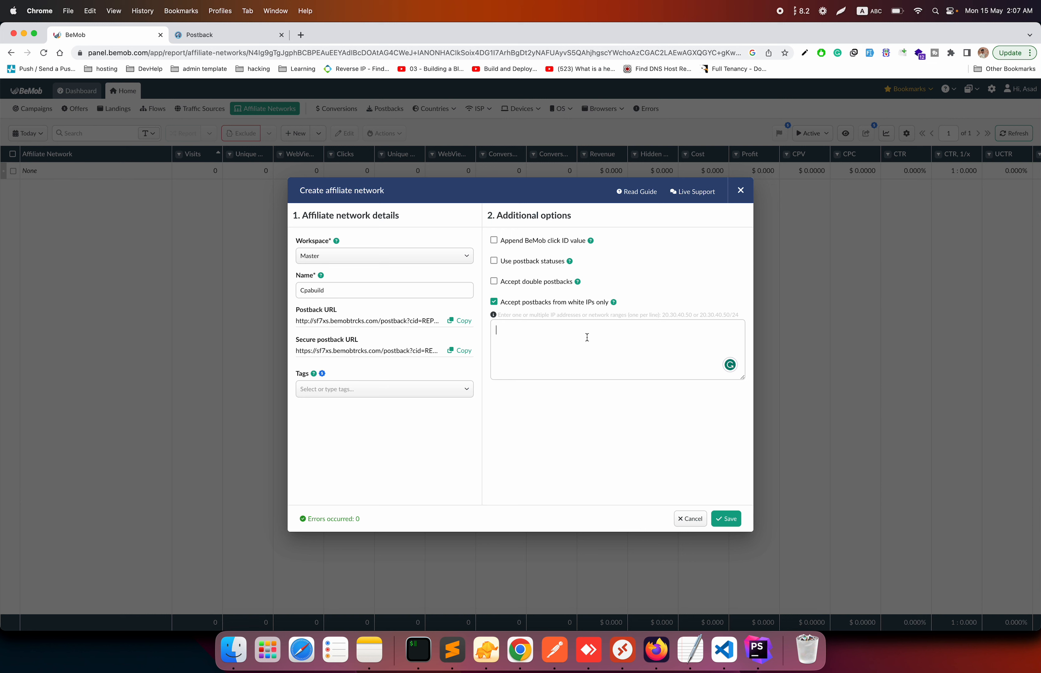
{"action": "key", "text": "super+v"}
{"action": "key", "text": "Return"}
{"action": "key", "text": "super+v"}
{"action": "key", "text": "super+a"}
{"action": "key", "text": "BackSpace"}
{"action": "left_click", "coordinate": [541, 303]}
{"action": "left_click", "coordinate": [541, 304]}
{"action": "left_click", "coordinate": [539, 340]}
{"action": "key", "text": "super+v"}
{"action": "left_click", "coordinate": [550, 286]}
{"action": "left_click", "coordinate": [564, 284]}
{"action": "left_click", "coordinate": [552, 265]}
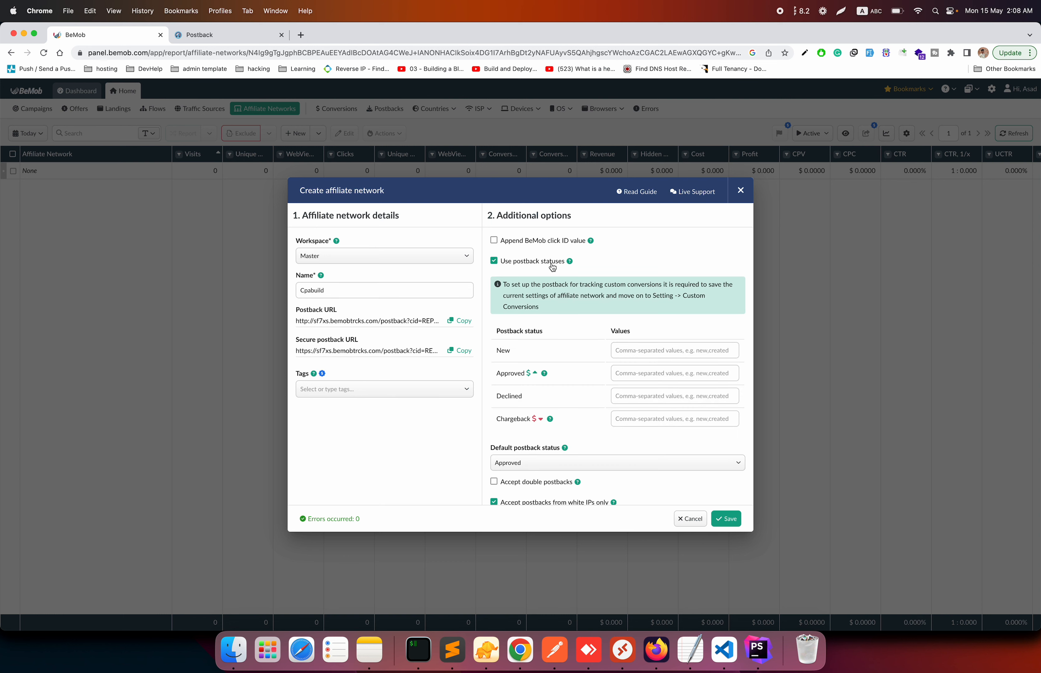
{"action": "left_click", "coordinate": [640, 350]}
{"action": "scroll", "coordinate": [605, 359], "scroll_direction": "down", "scroll_amount": 2}
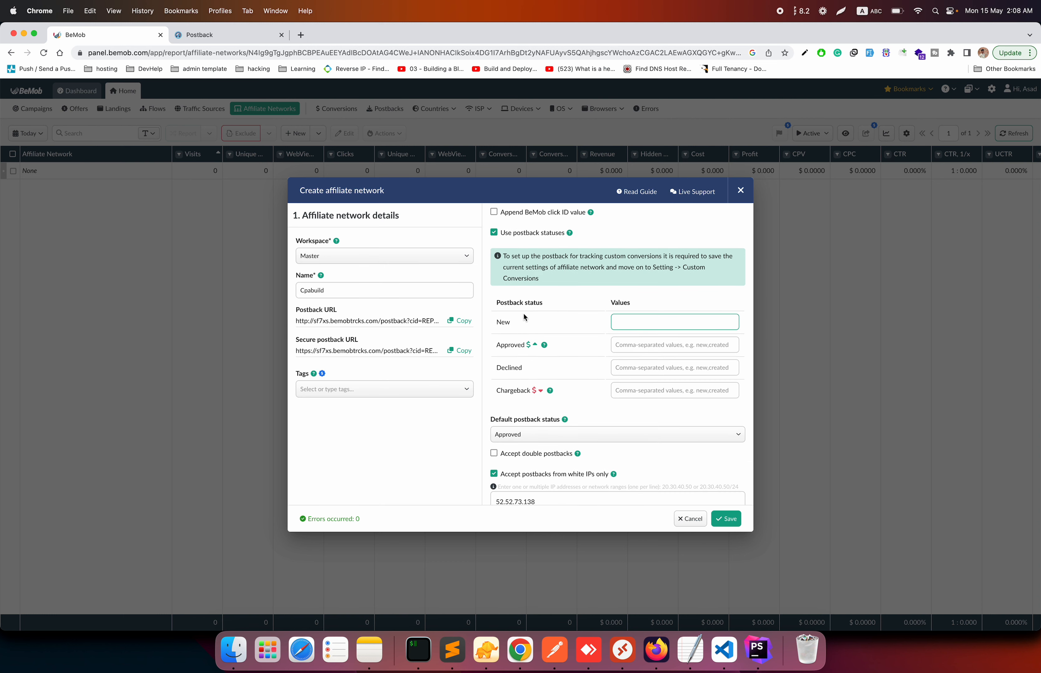
{"action": "type", "text": "Ne"}
{"action": "key", "text": "BackSpace"}
{"action": "key", "text": "BackSpace"}
{"action": "left_click", "coordinate": [541, 232]}
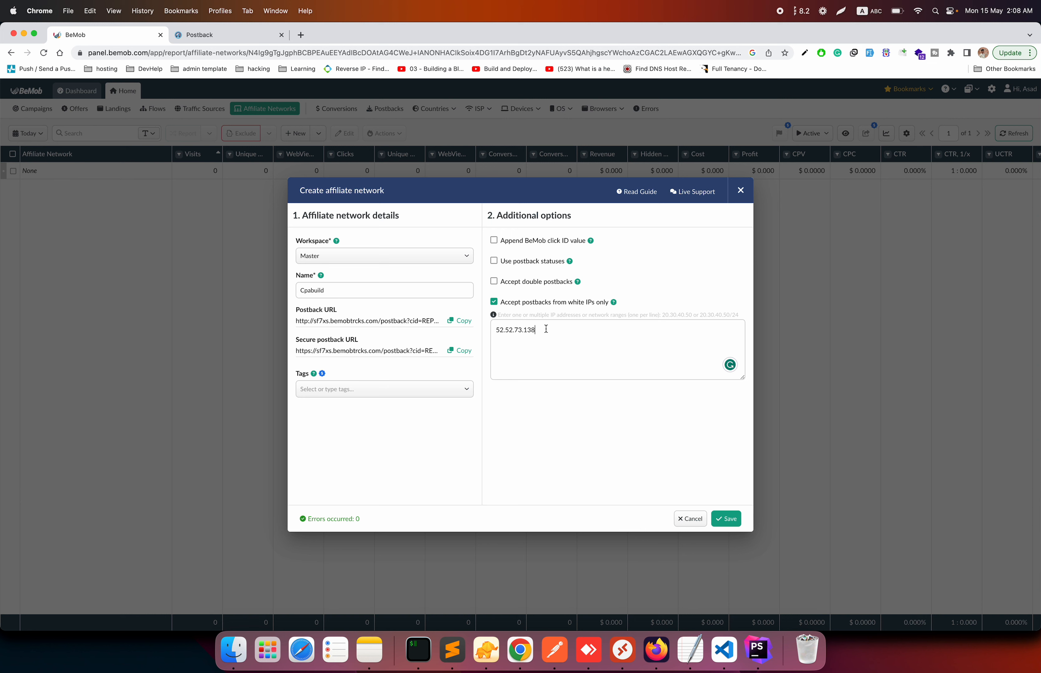
Step: Save the Cpabuild affiliate network
{"action": "left_click", "coordinate": [725, 519]}
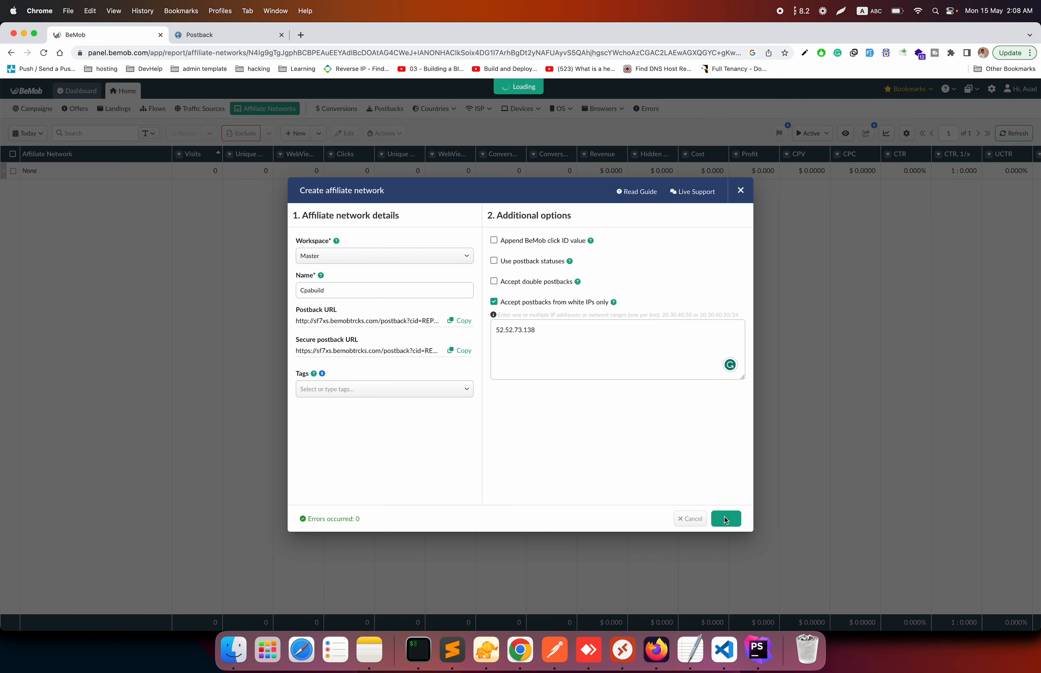